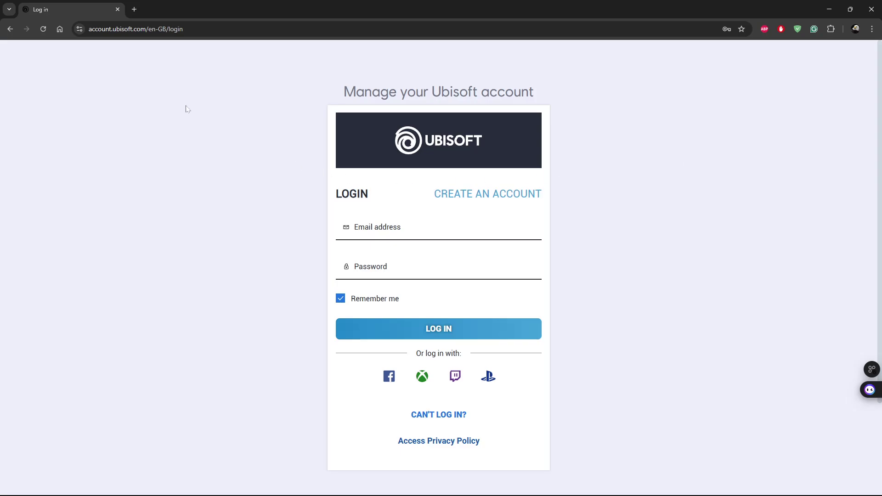
# - Select the site part of the page address, then clear the selection
pyautogui.moveTo(89, 29); pyautogui.dragTo(147, 42)
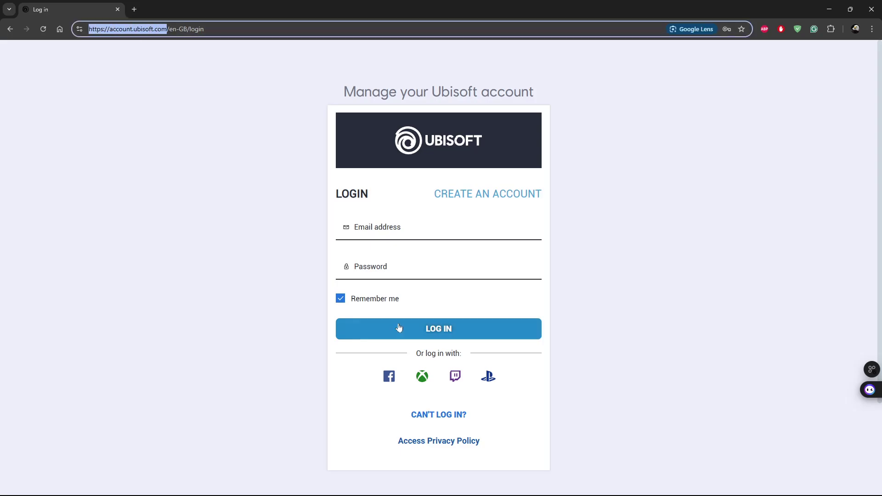
pyautogui.click(648, 247)
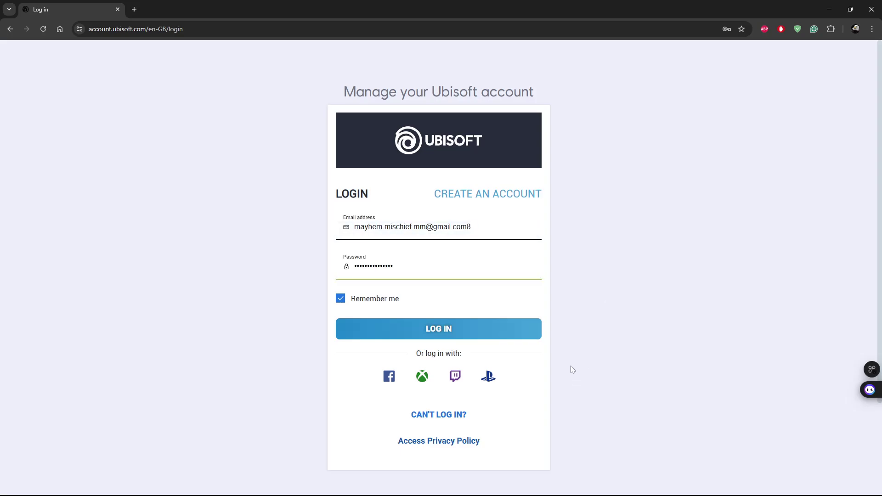
# - Submit the login details to reach the Account Management dashboard
pyautogui.click(515, 333)
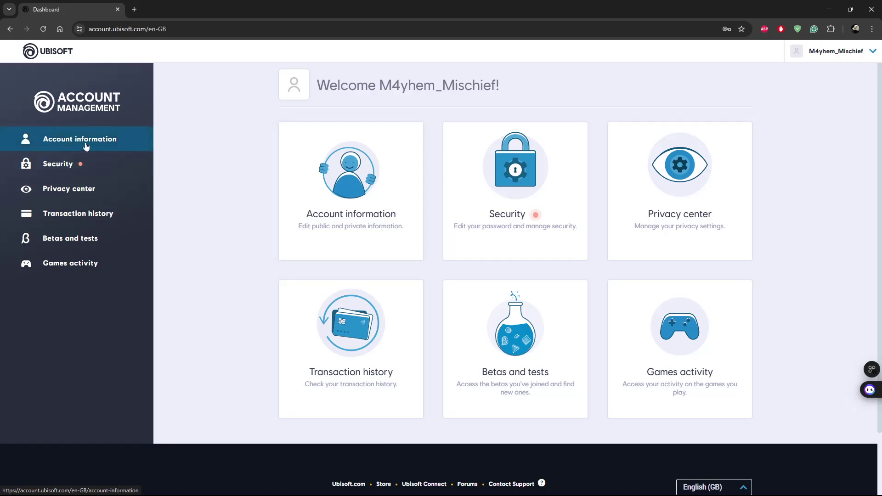
# - Go to Account information and page the Linked accounts carousel right and back left
pyautogui.click(85, 148)
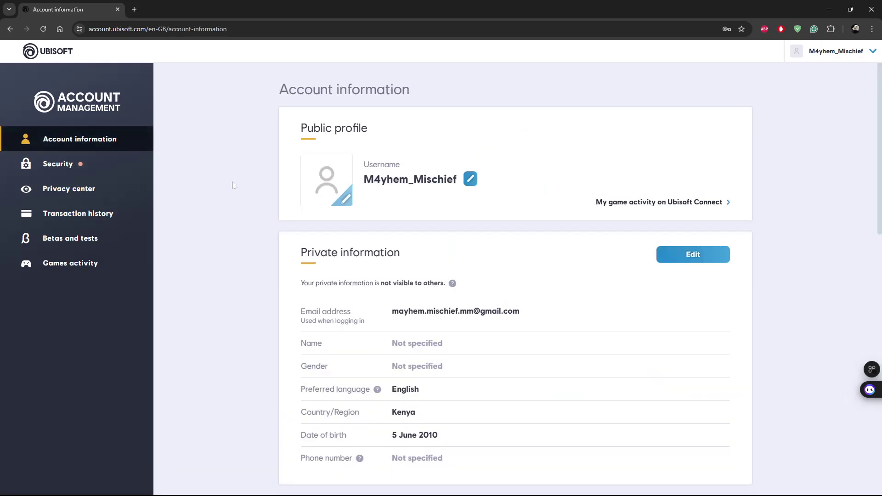
pyautogui.scroll(-2, 592, 248)
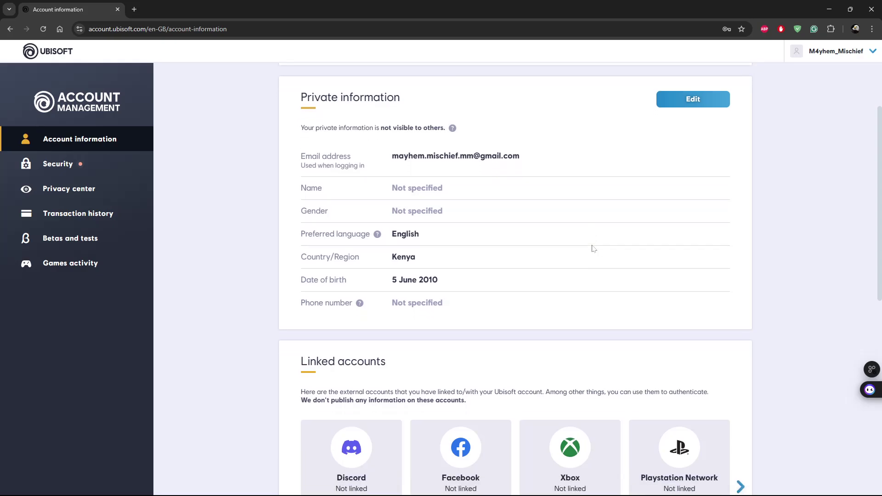
pyautogui.scroll(-3, 592, 248)
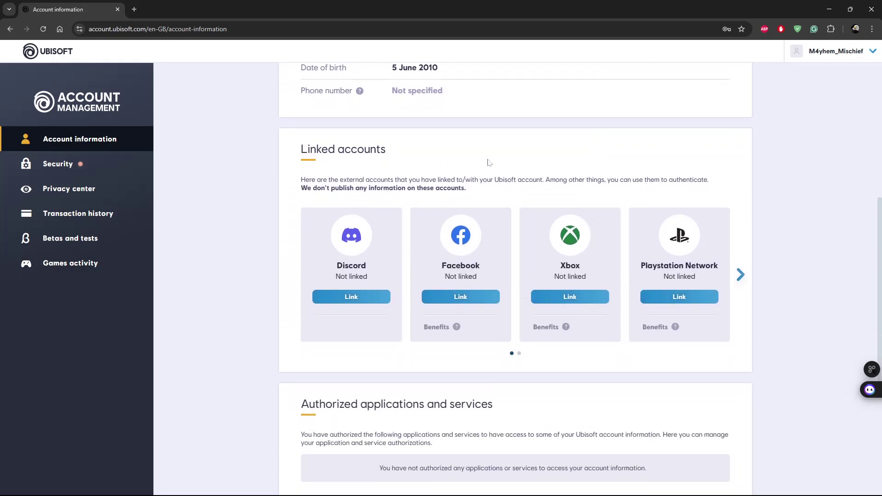
pyautogui.click(741, 275)
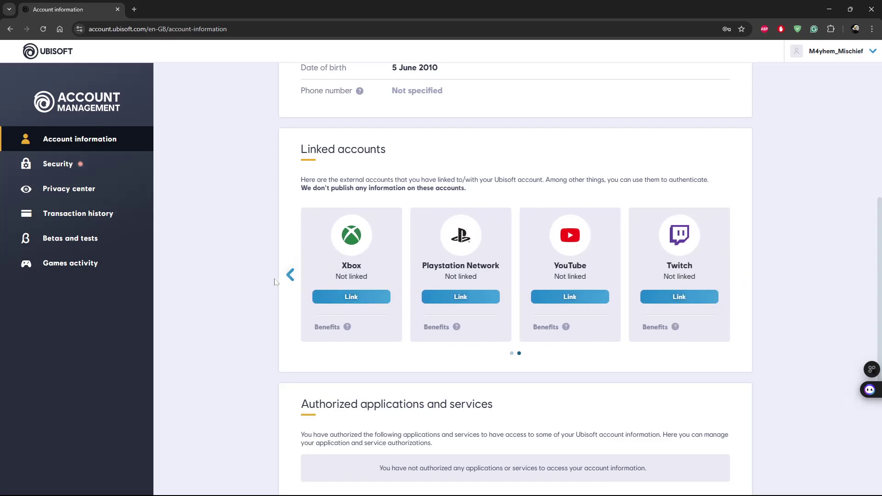
pyautogui.click(290, 275)
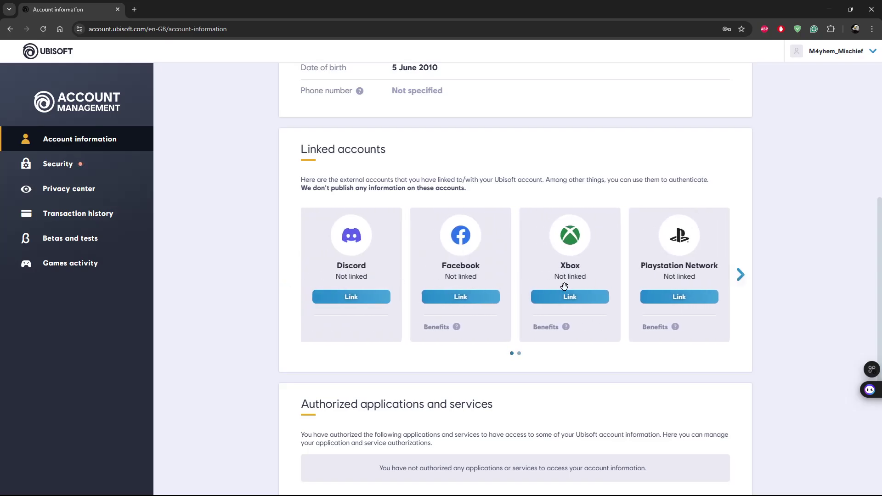
# - Begin linking Xbox and confirm proceeding in the Link your Xbox account dialog
pyautogui.click(580, 301)
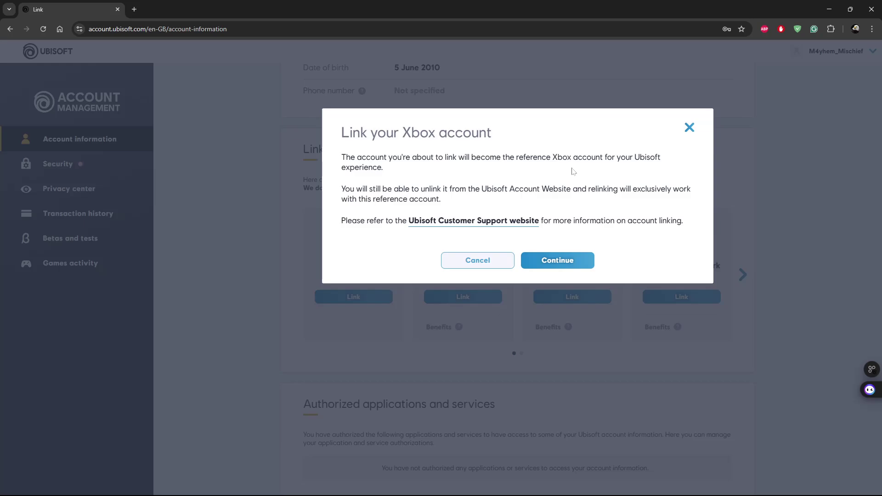
pyautogui.click(571, 264)
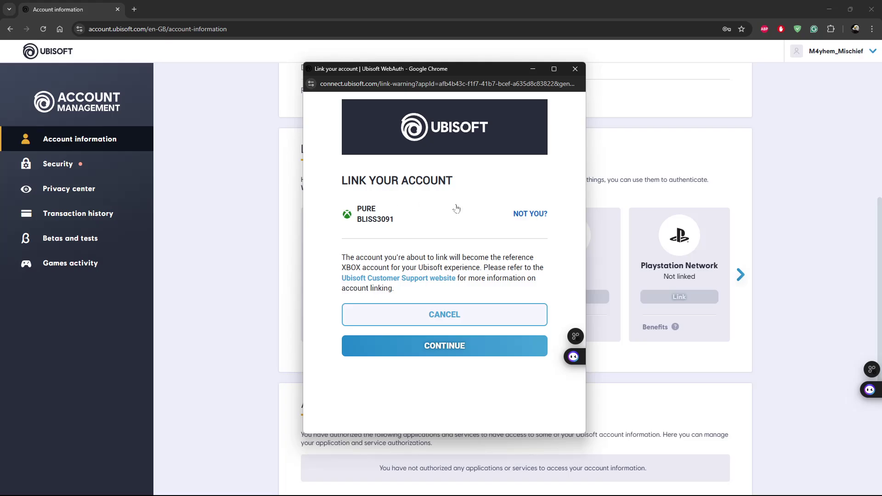
pyautogui.click(529, 217)
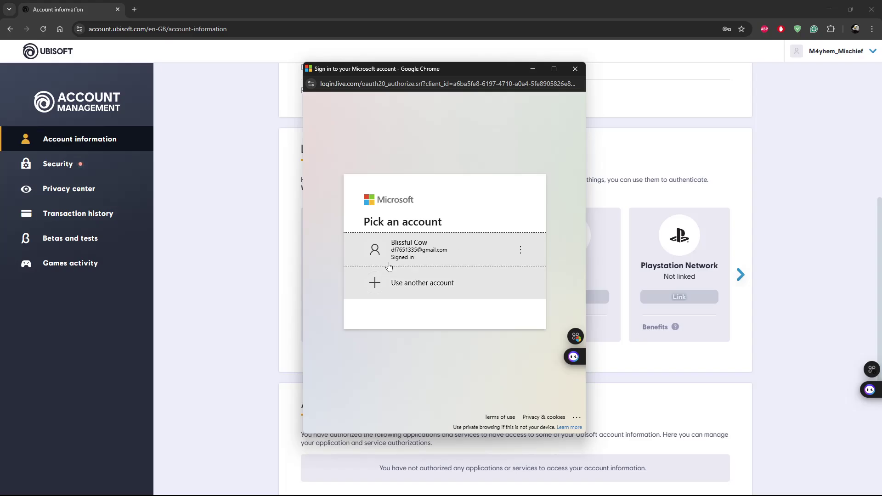
pyautogui.click(424, 257)
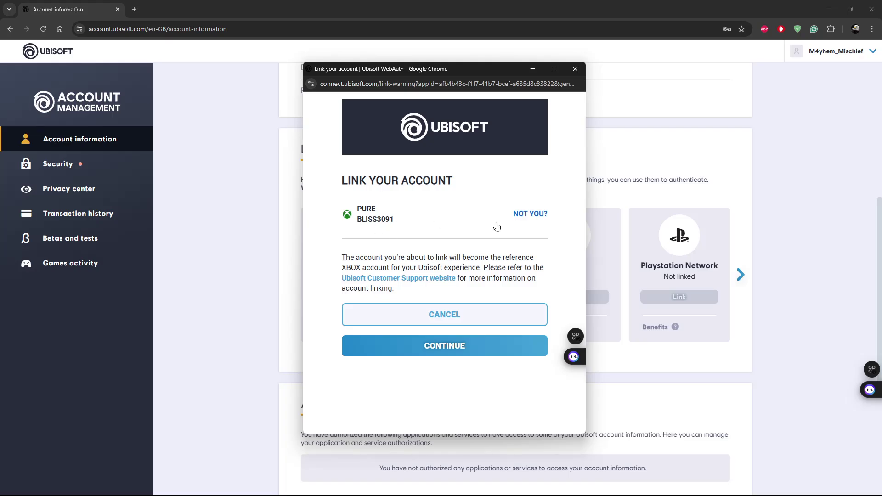
# - Confirm the Xbox account in the Link your account popup
pyautogui.click(427, 349)
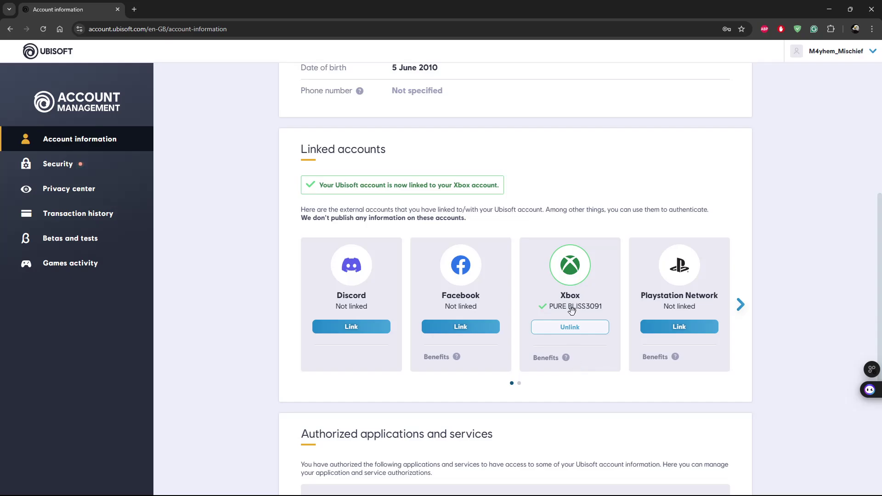
pyautogui.scroll(1, 571, 317)
pyautogui.scroll(-2, 570, 321)
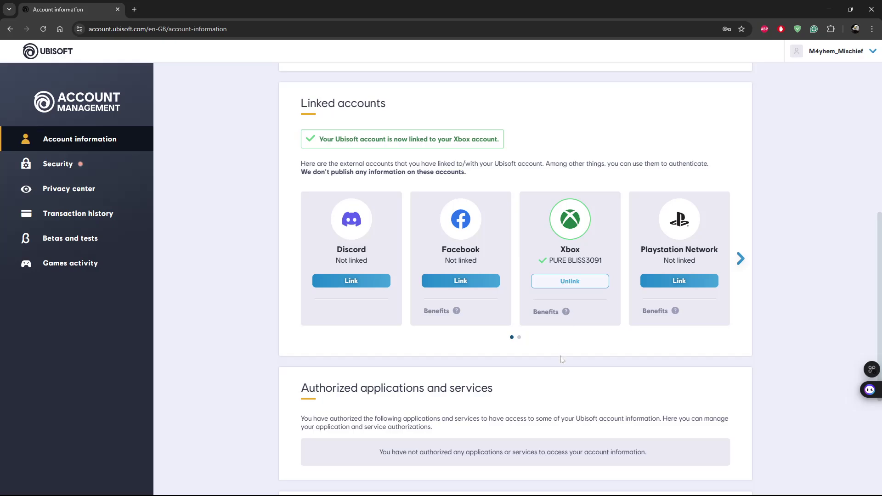
pyautogui.scroll(1, 561, 359)
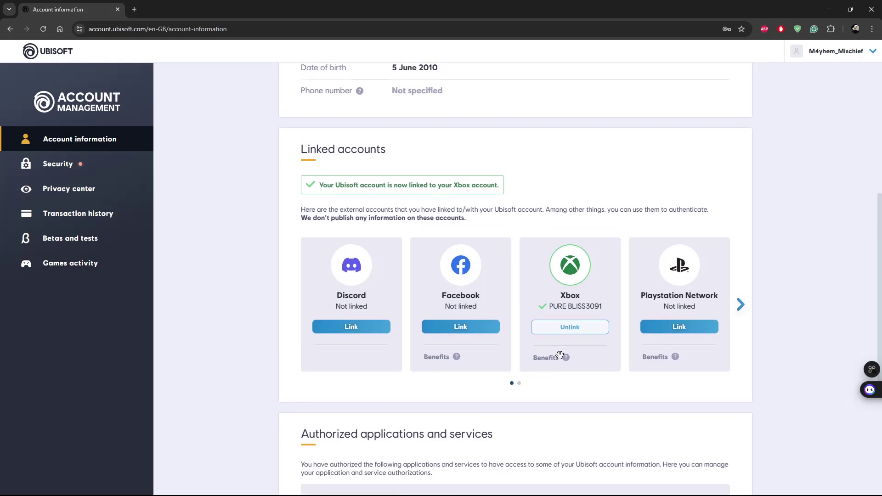